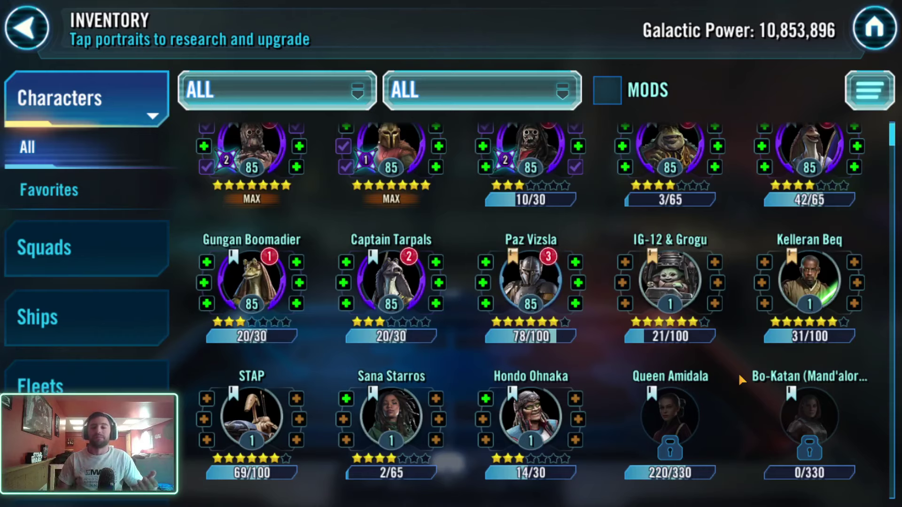
scroll(738, 372, up, 2)
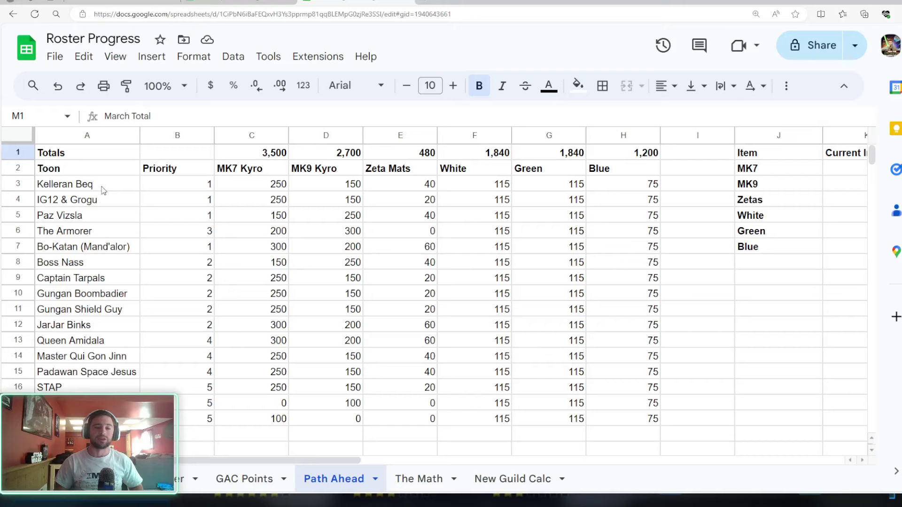
Switch to the Roster Progress spreadsheet and examine the character priorities and material costs, especially The Armorer's row and the White, Green and Blue columns.
drag(204, 174, 196, 416)
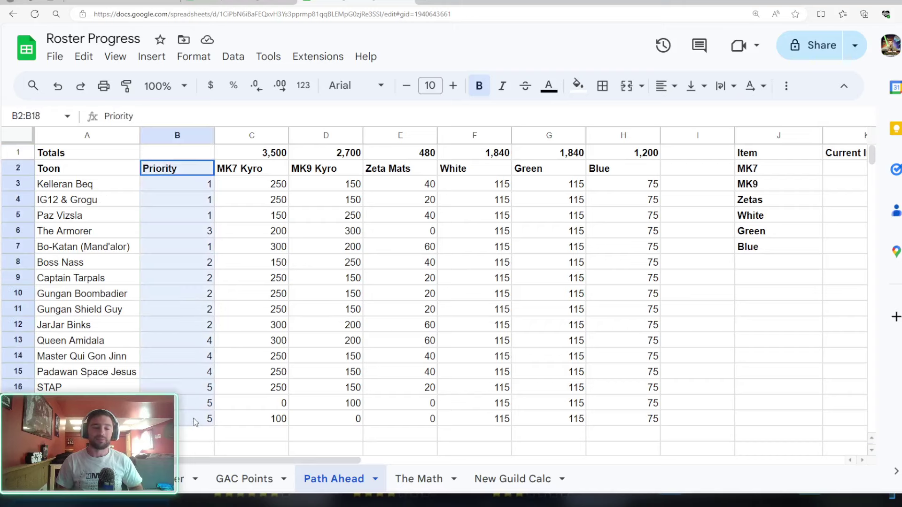
click(168, 177)
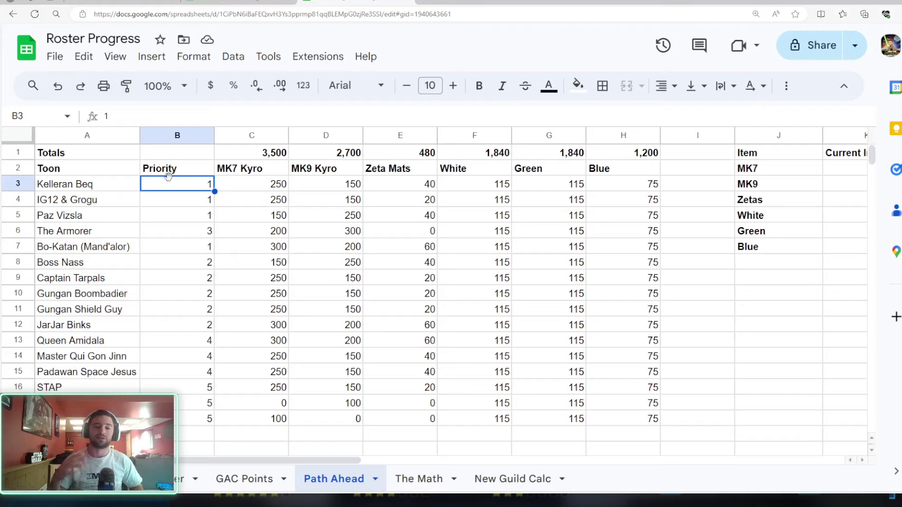
drag(103, 185, 108, 244)
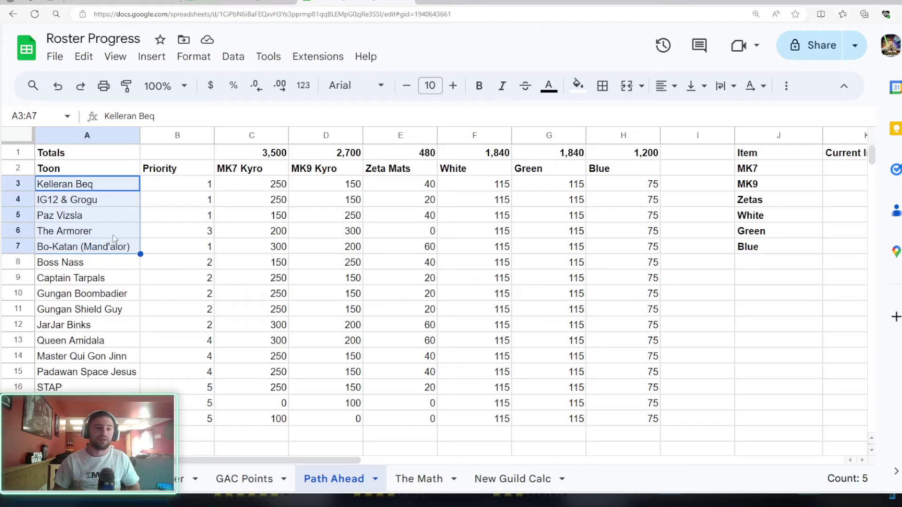
drag(77, 232, 399, 233)
click(402, 232)
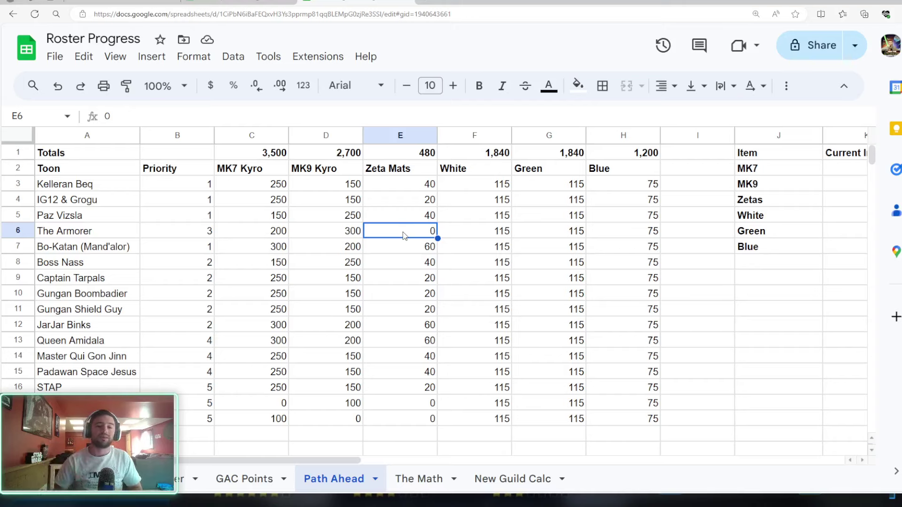
drag(282, 234, 312, 237)
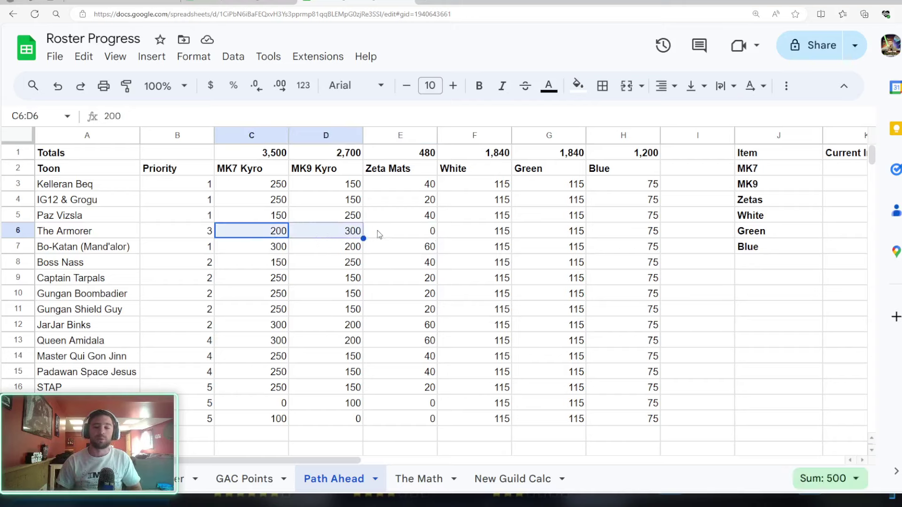
click(427, 236)
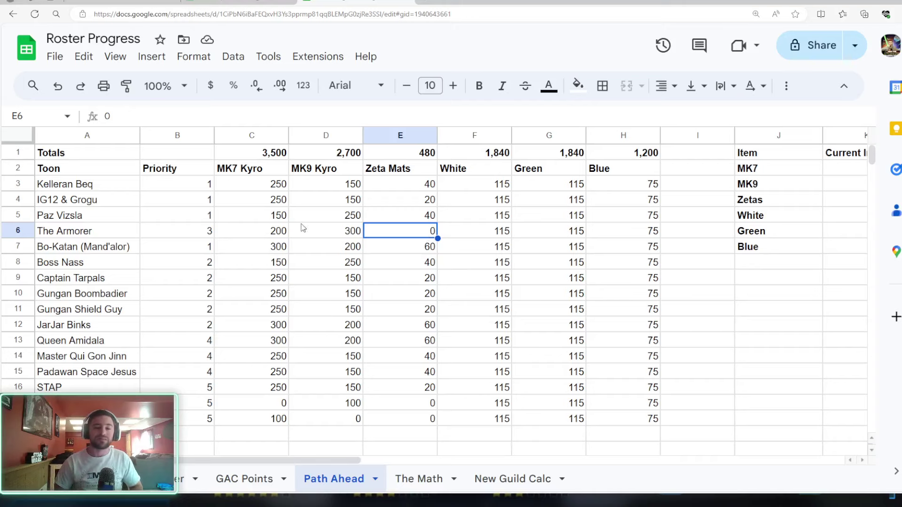
drag(281, 232, 302, 233)
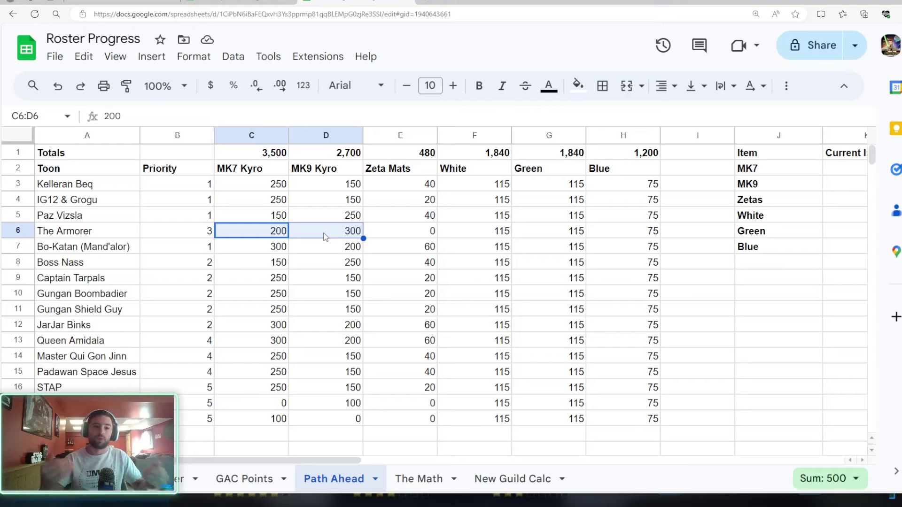
click(125, 233)
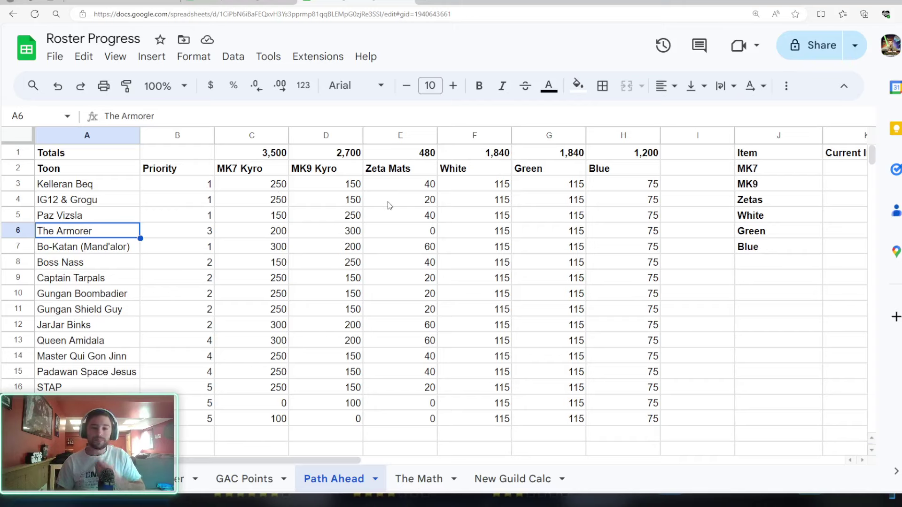
drag(474, 185, 648, 419)
click(489, 190)
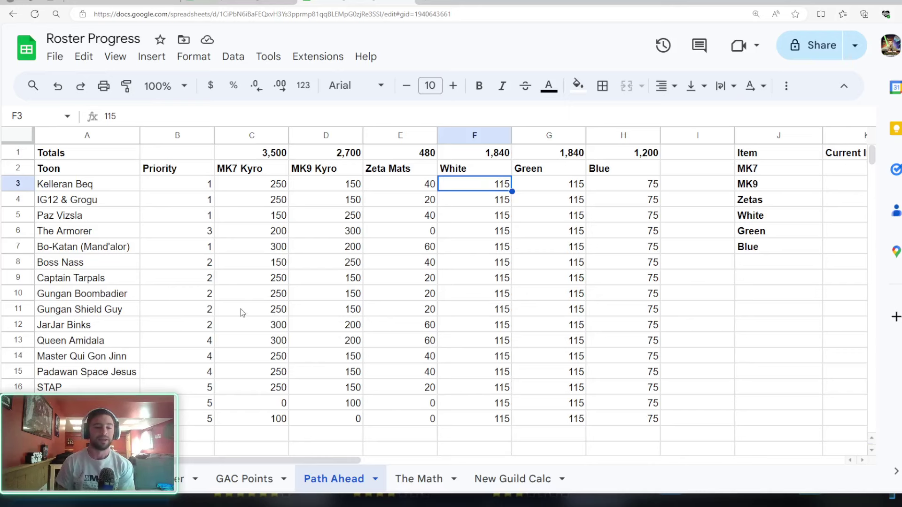
Review the last characters in the Path Ahead list, from Master Qui Gon Jinn down to Droideka.
scroll(241, 312, down, 2)
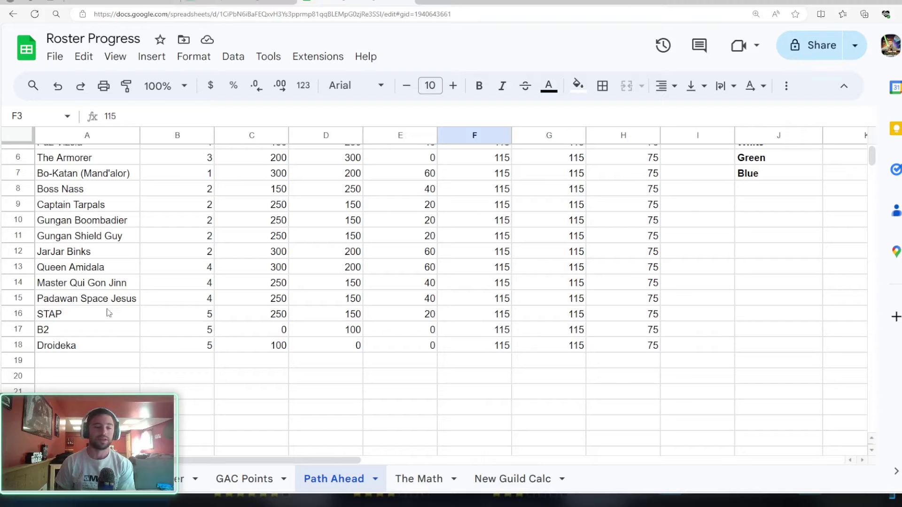
drag(107, 313, 111, 340)
drag(108, 285, 97, 346)
click(94, 274)
drag(94, 274, 96, 348)
click(101, 348)
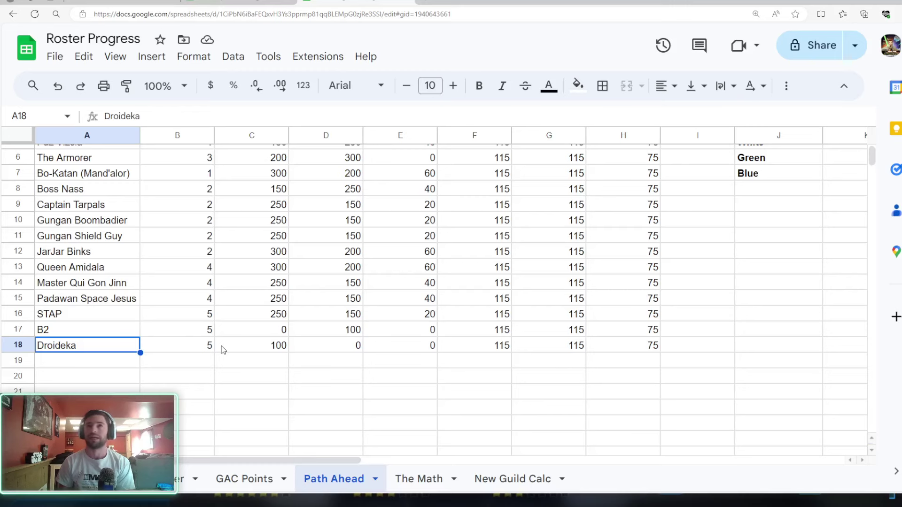
scroll(221, 346, up, 2)
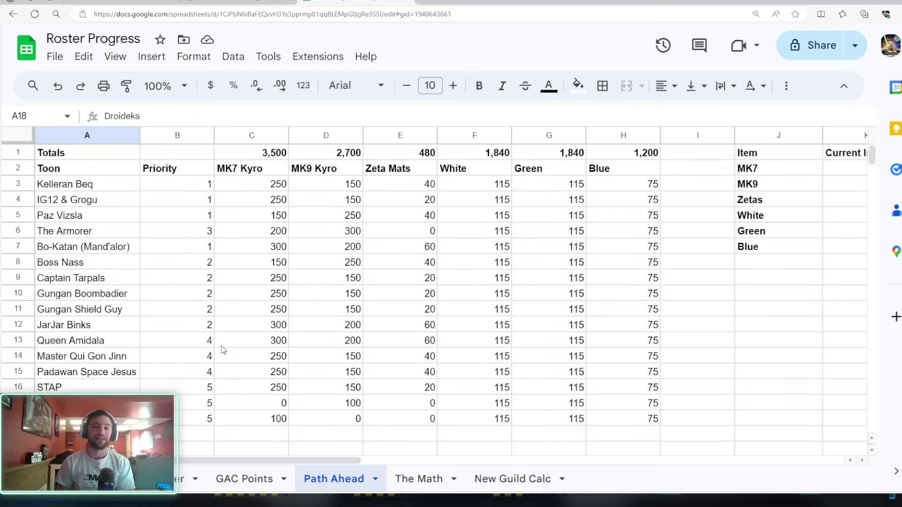
Examine the current inventory and the shortfall for MK7, MK9, Zetas, White, Green and Blue.
drag(348, 460, 475, 459)
click(548, 168)
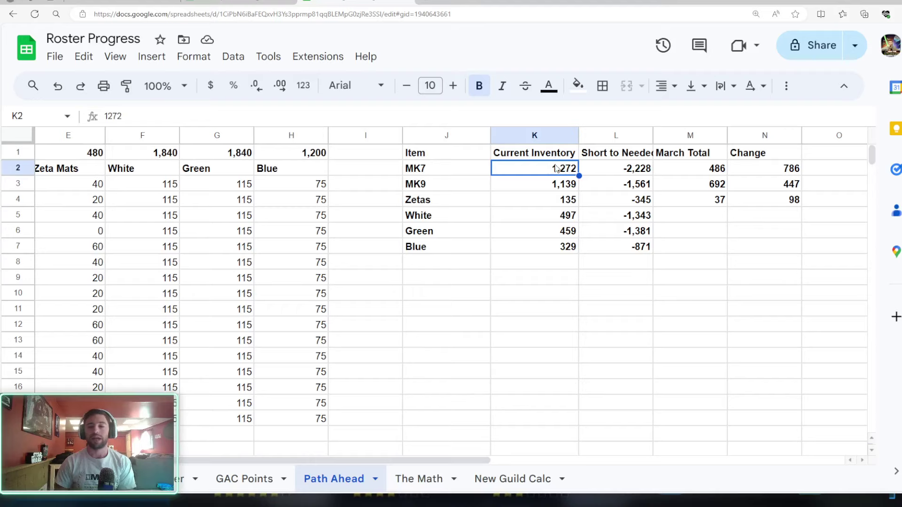
click(474, 170)
click(549, 172)
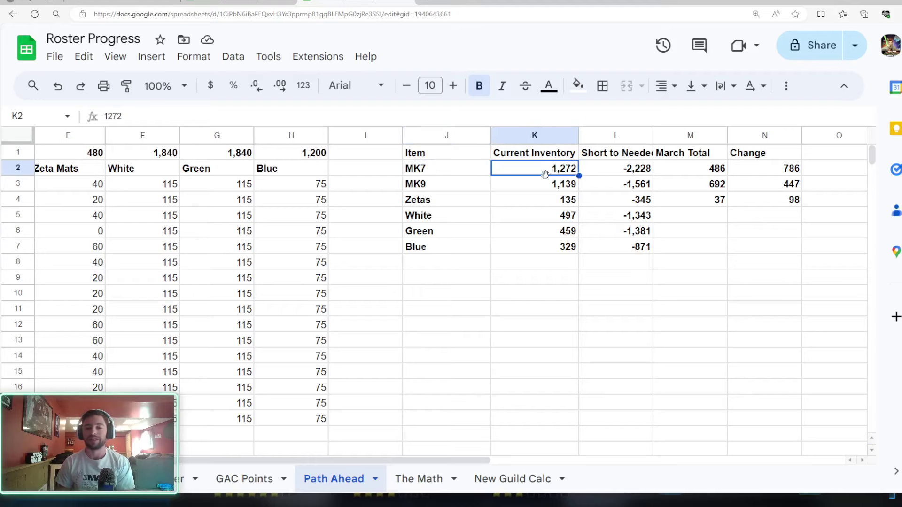
click(516, 192)
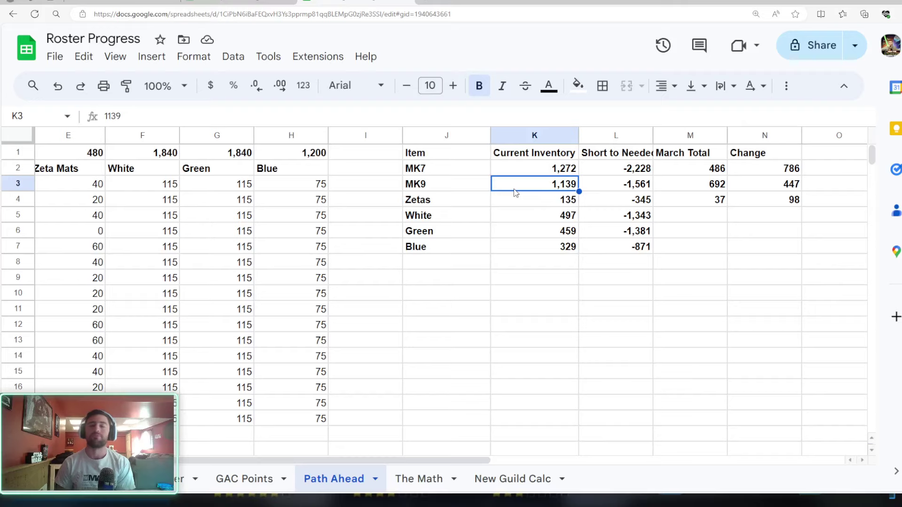
click(442, 169)
click(443, 185)
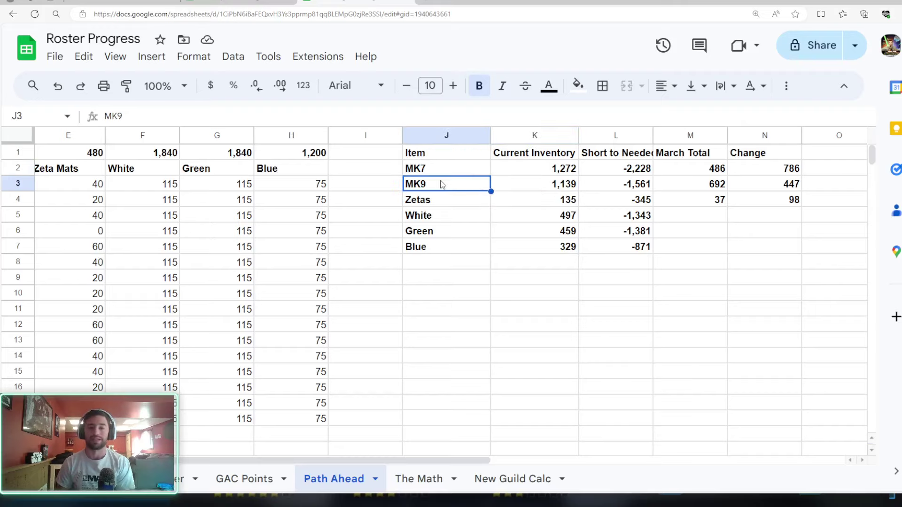
click(622, 172)
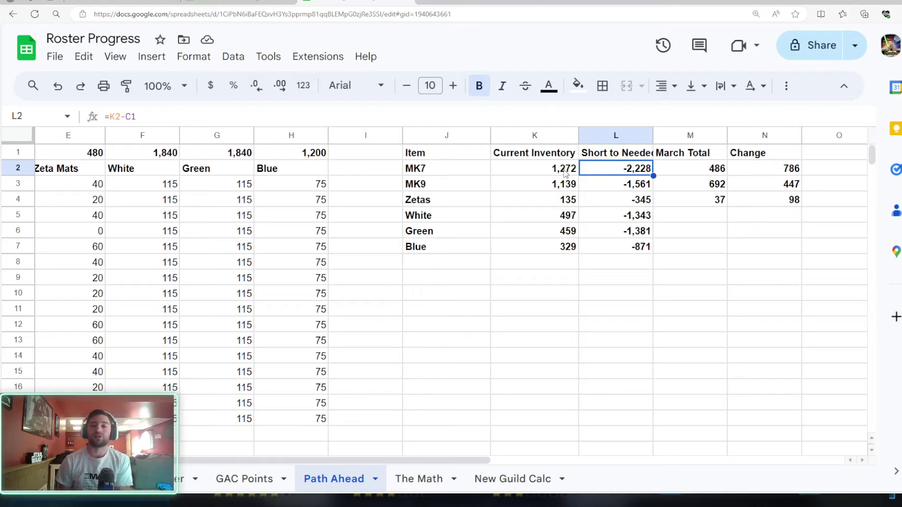
drag(566, 174, 536, 183)
click(532, 183)
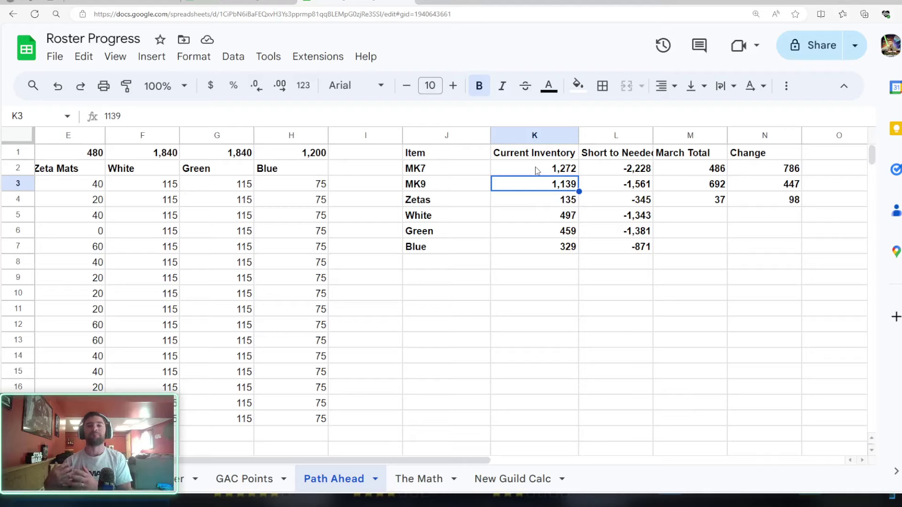
drag(535, 216, 537, 244)
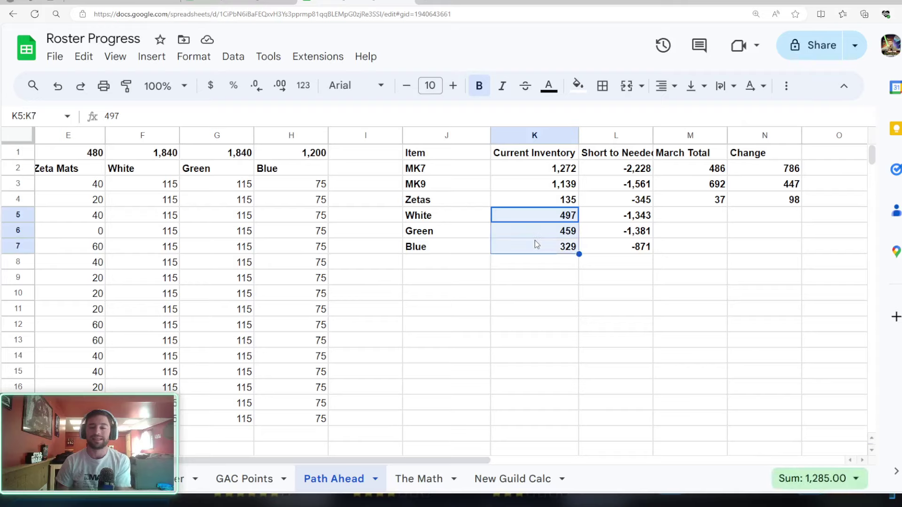
click(701, 218)
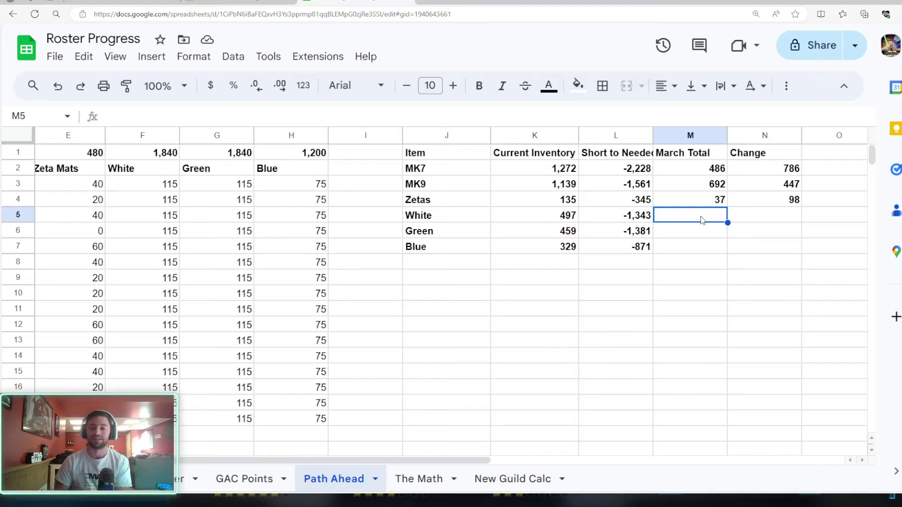
click(558, 201)
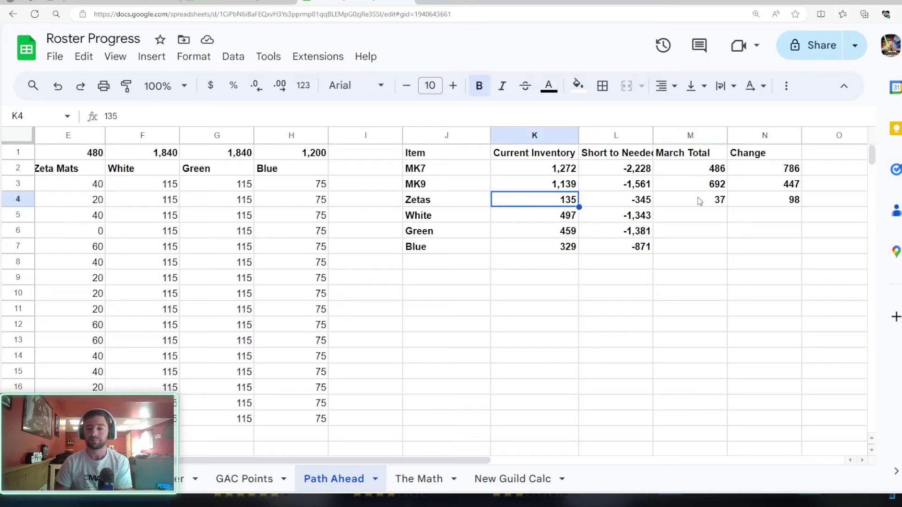
Review the March totals and the change for MK7, MK9 and Zetas.
click(685, 168)
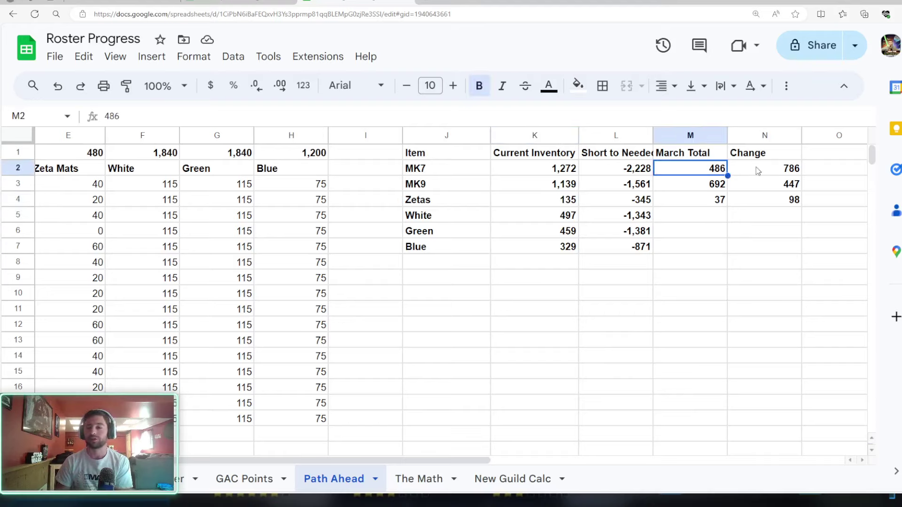
drag(685, 170, 685, 194)
click(683, 172)
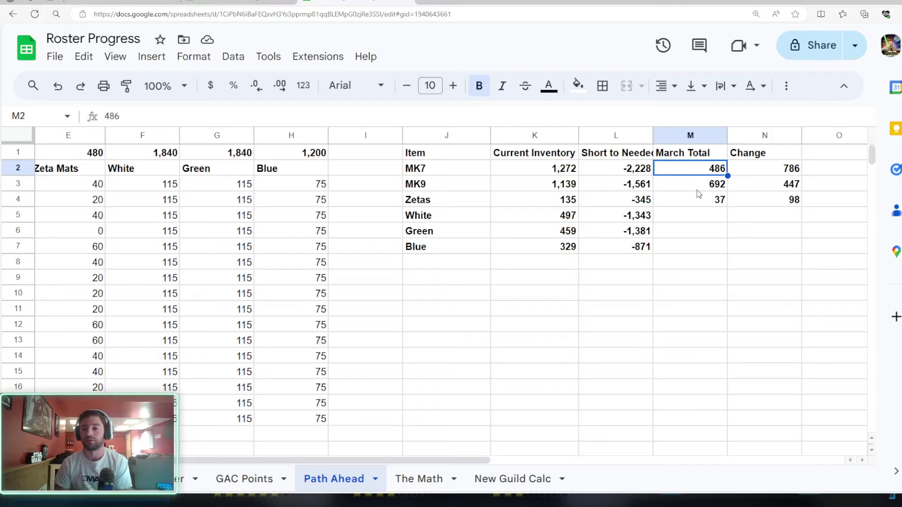
click(830, 174)
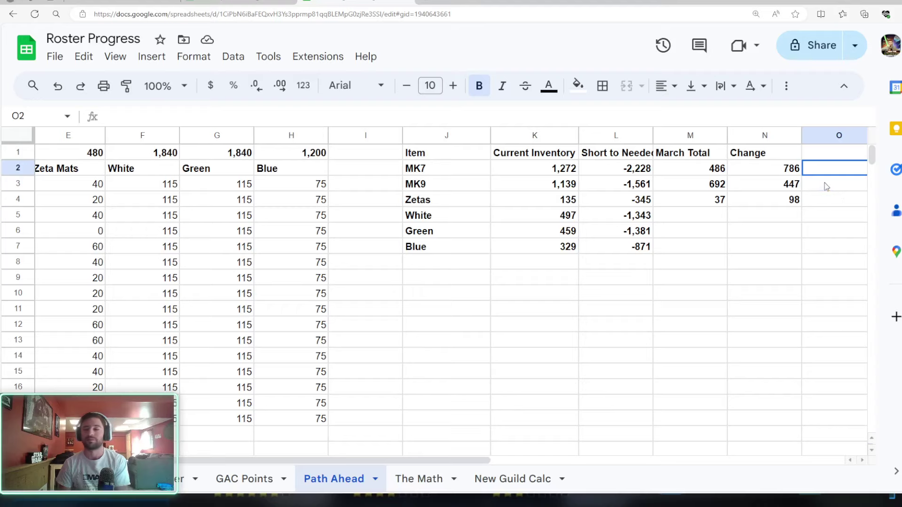
click(827, 187)
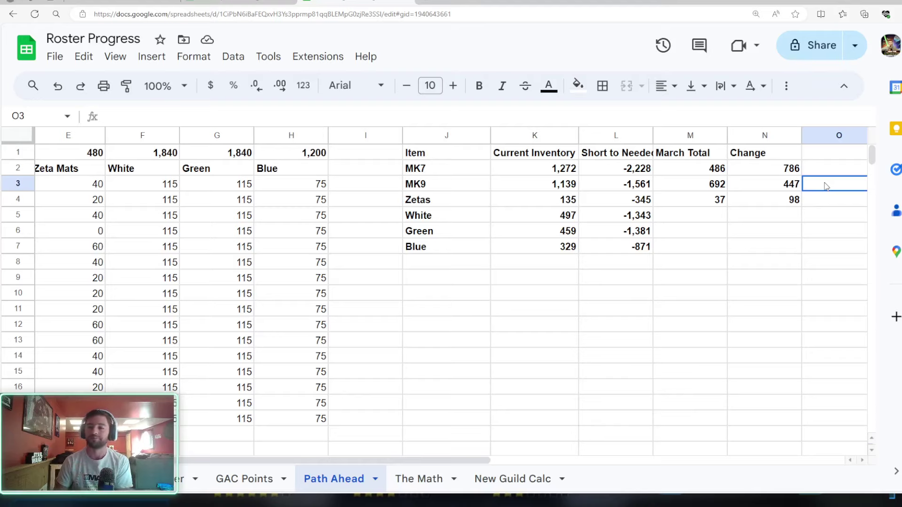
key(Down)
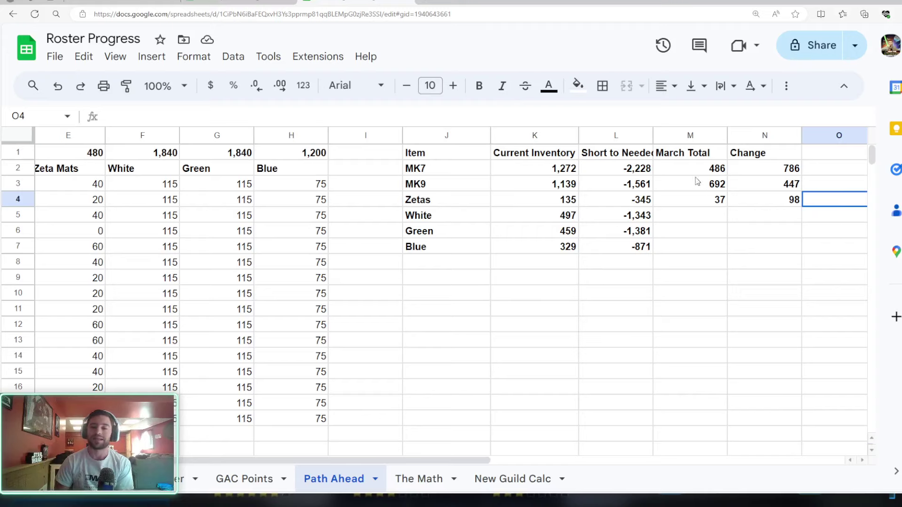
Insert one empty column directly before the March Total column.
click(684, 153)
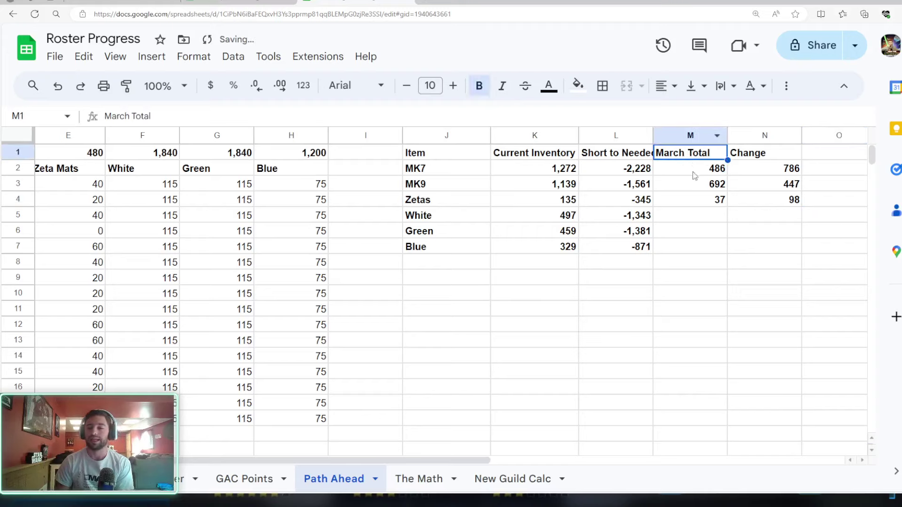
click(695, 136)
right_click(695, 136)
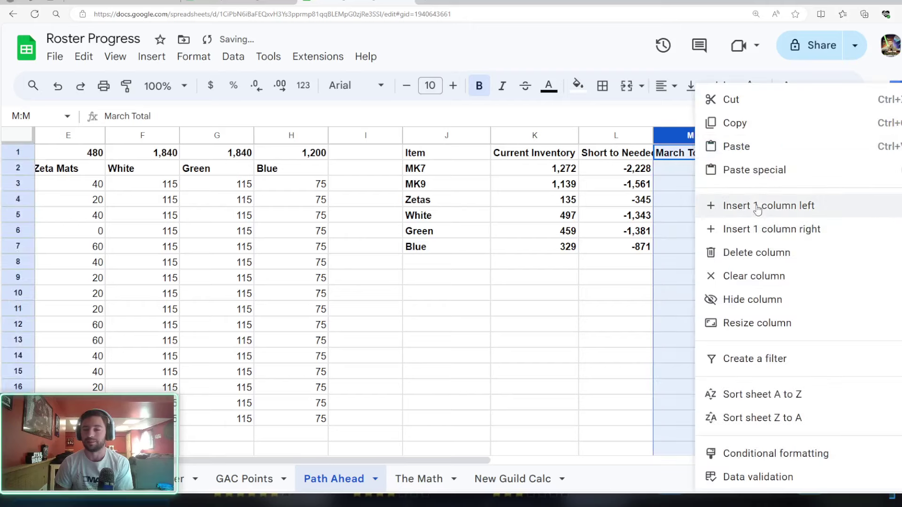
click(759, 203)
Enter the header "April Total" in cell M1 of the new column.
click(697, 156)
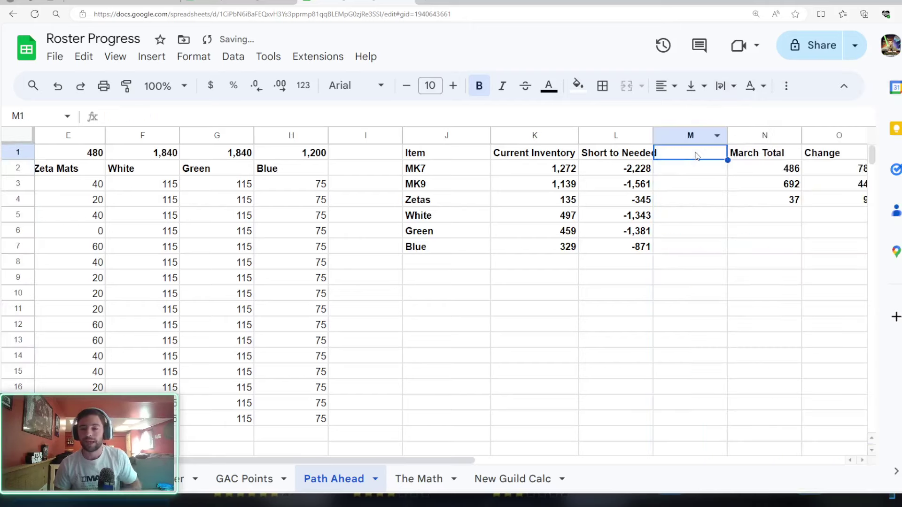
text(april)
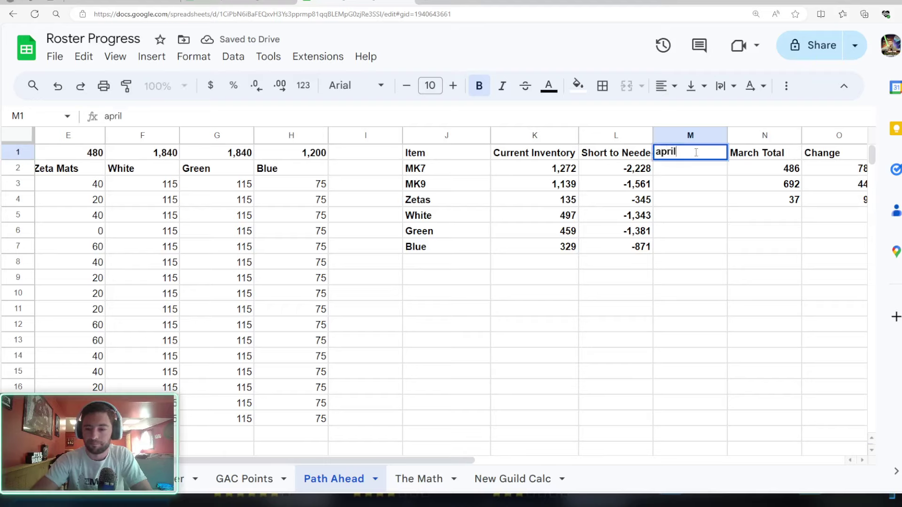
key(BackSpace)
key(BackSpace)
text(April totals)
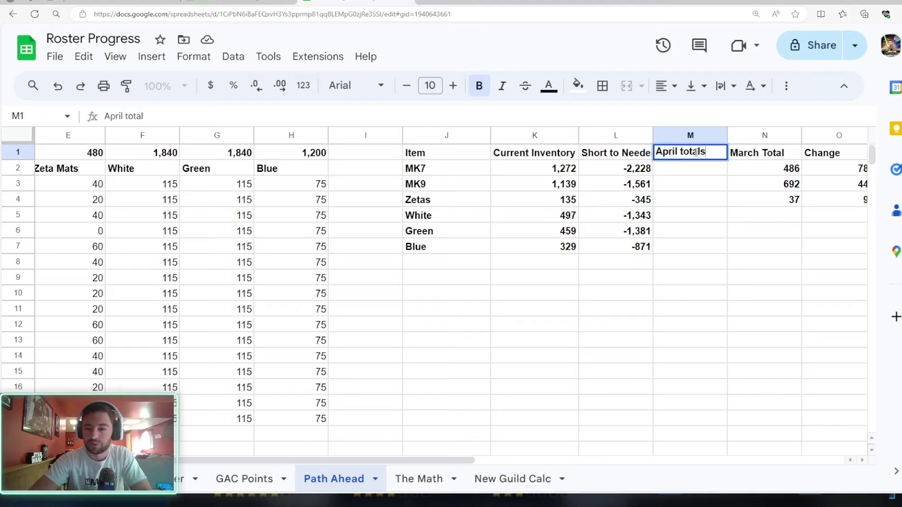
key(BackSpace)
key(BackSpace)
key(BackSpace)
key(BackSpace)
key(BackSpace)
key(BackSpace)
text(Total)
key(Return)
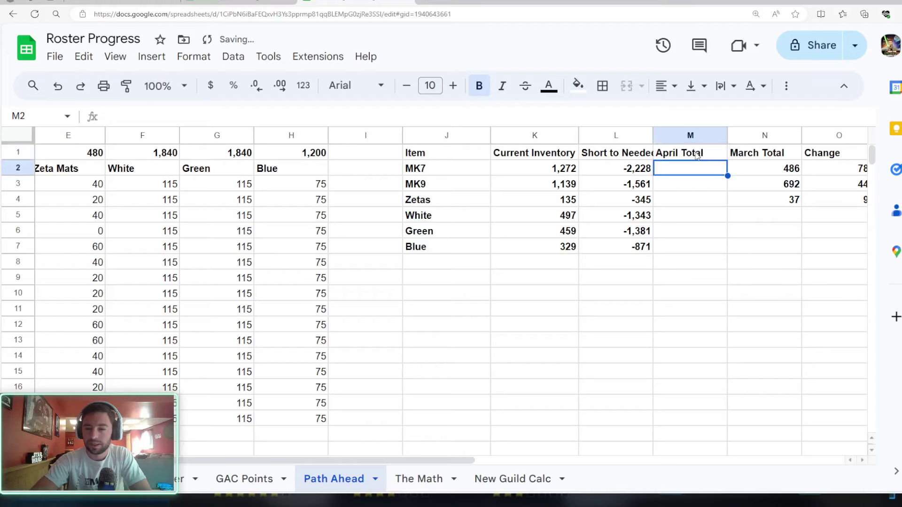
Copy the Current Inventory values from K2:K7 into the April Total column at M2:M7.
drag(564, 172, 546, 251)
key(ctrl+c)
click(687, 174)
key(ctrl+v)
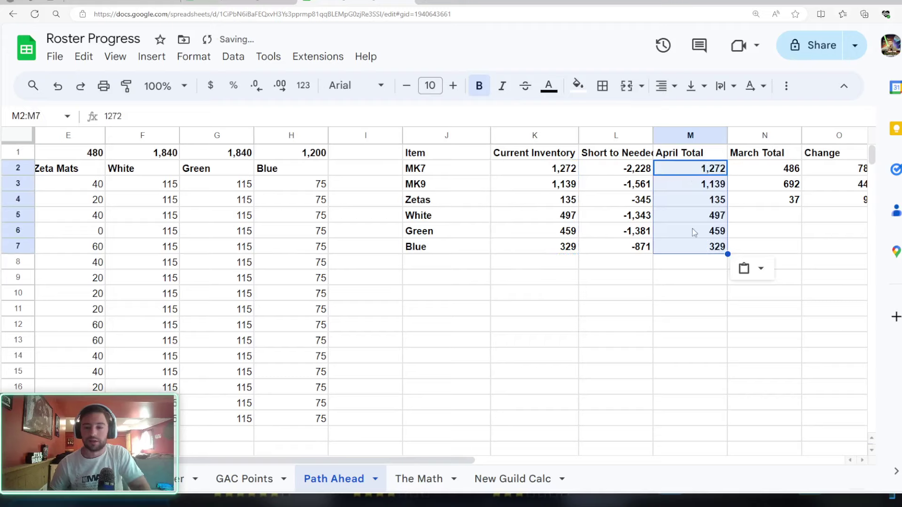
click(694, 219)
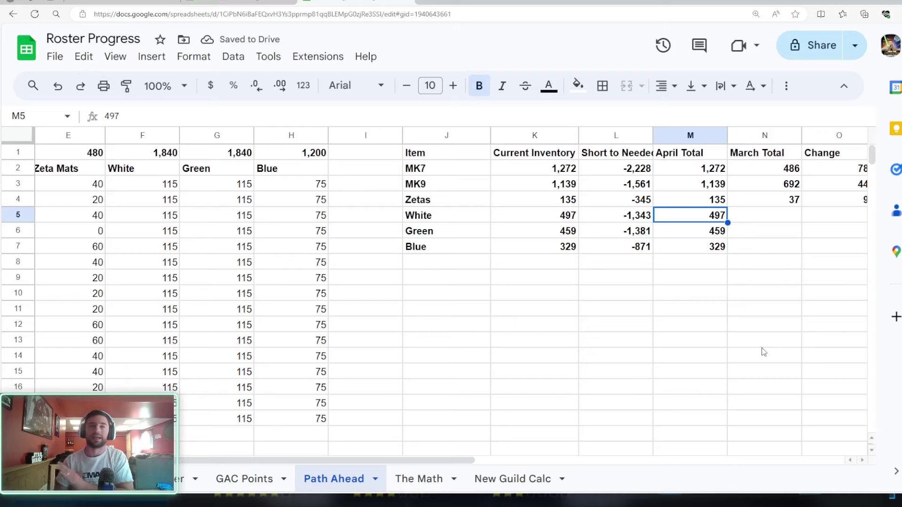
Compare the April Total, March Total and Change columns for the listed materials.
drag(424, 458, 460, 456)
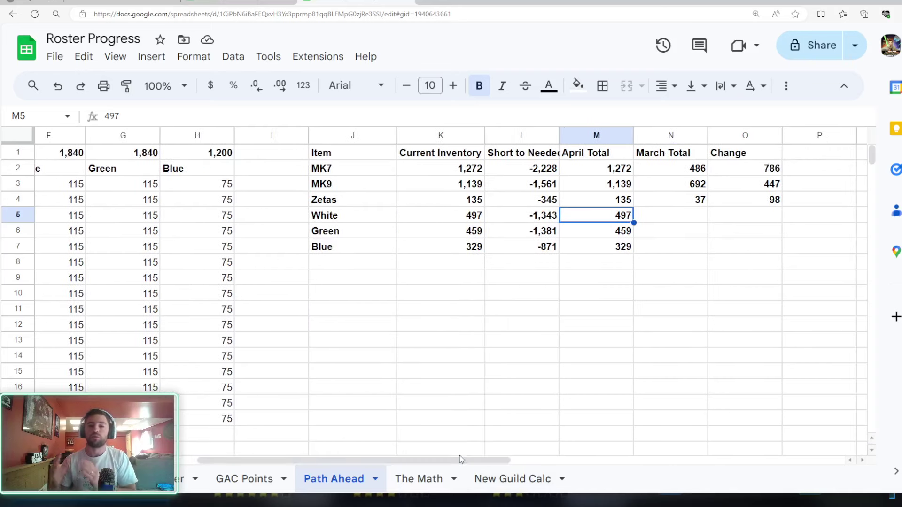
drag(459, 455, 412, 456)
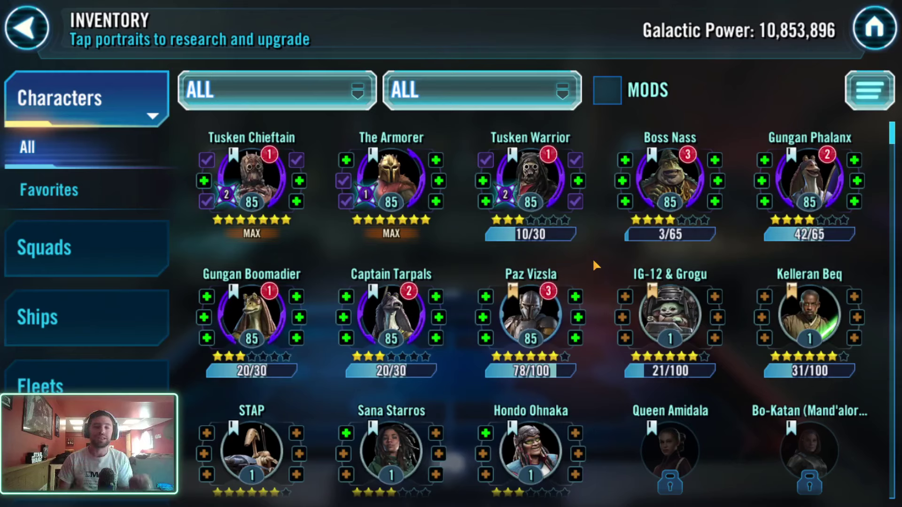
In Star Wars: Galaxy of Heroes, leave the character inventory, open the Journey Guide and look through Solo Journeys Tiers II to V.
click(870, 49)
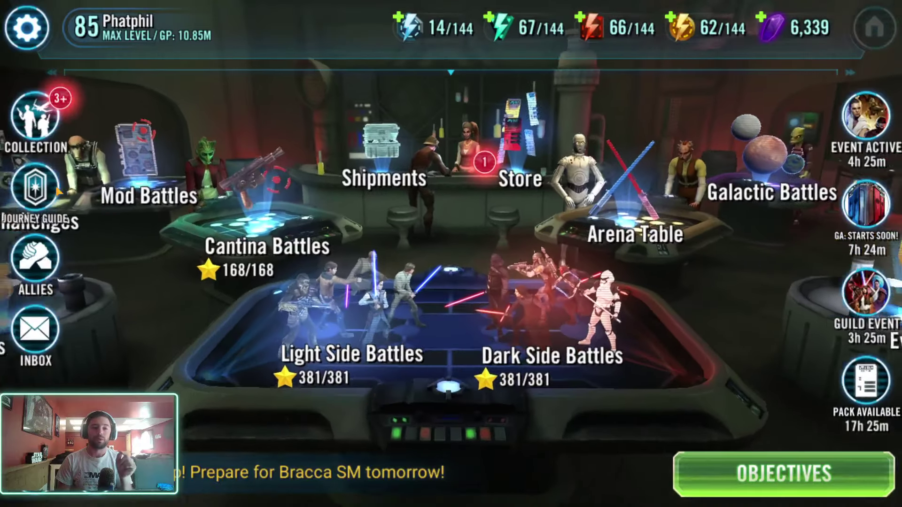
click(124, 205)
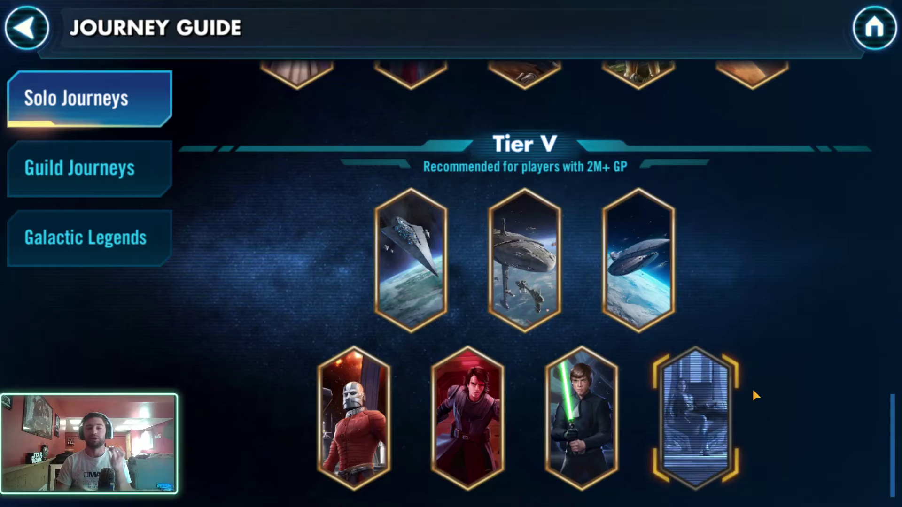
scroll(754, 395, up, 10)
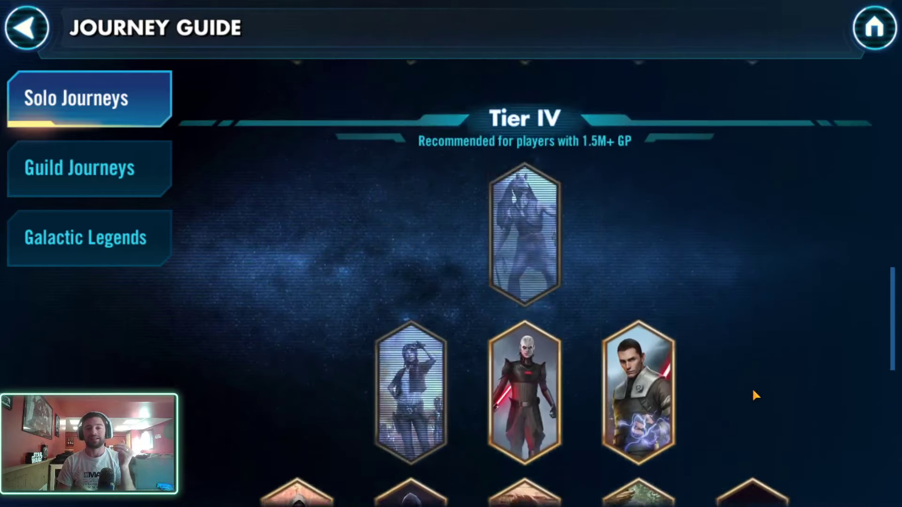
scroll(754, 395, up, 10)
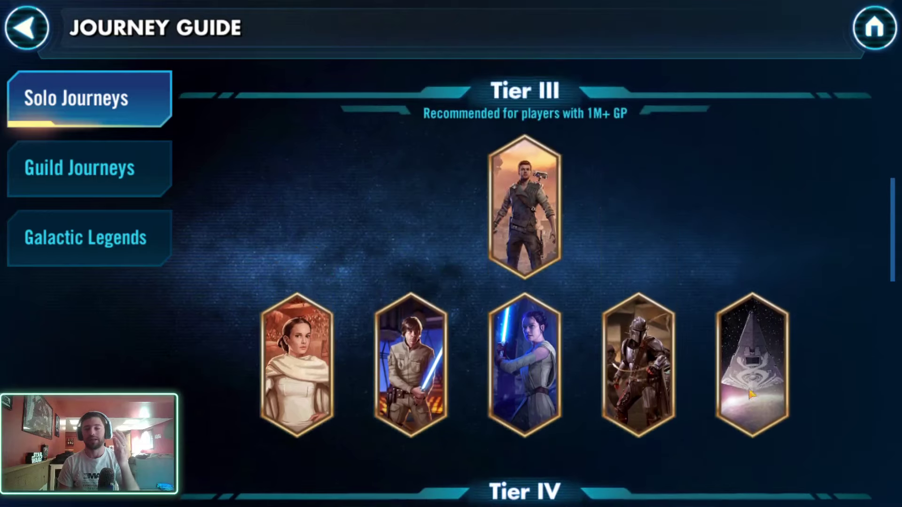
scroll(668, 355, up, 5)
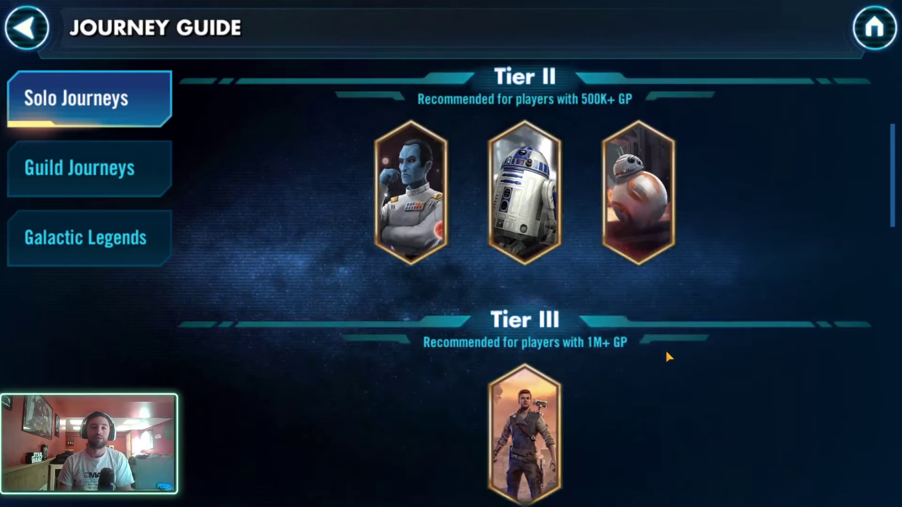
scroll(704, 182, down, 15)
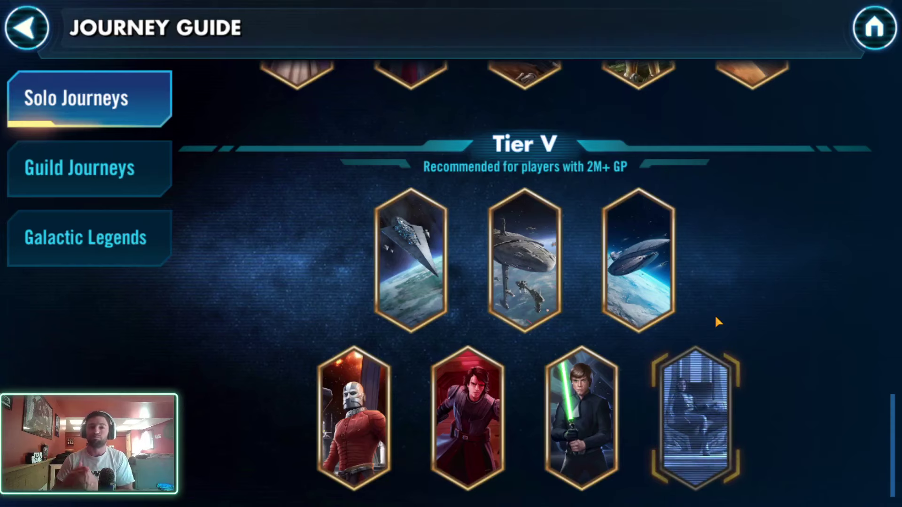
Check the prerequisites of the Bombad General legendary event in Tier IV and return to the Journey Guide.
scroll(715, 314, up, 5)
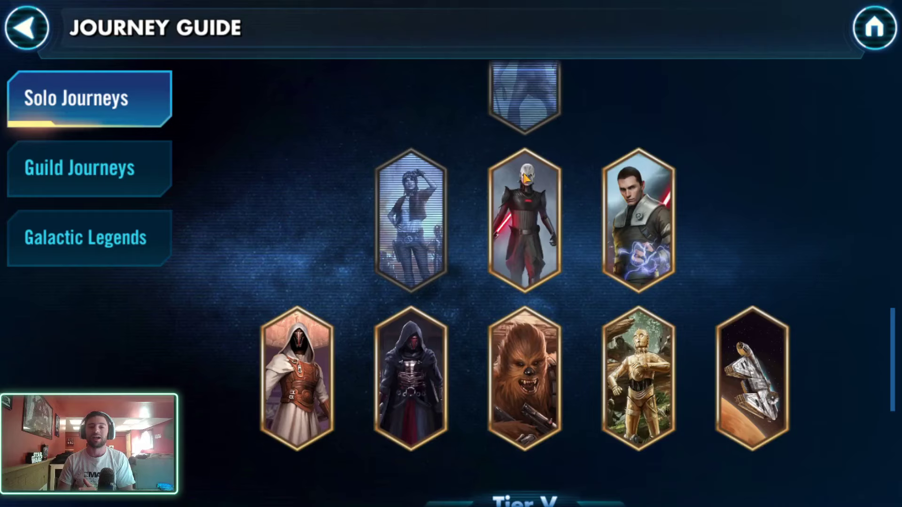
scroll(523, 176, up, 2)
click(527, 145)
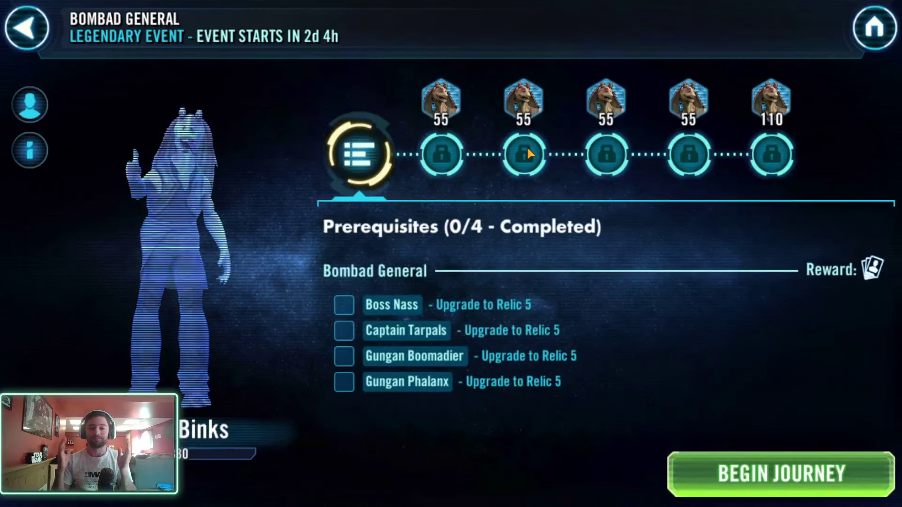
key(Escape)
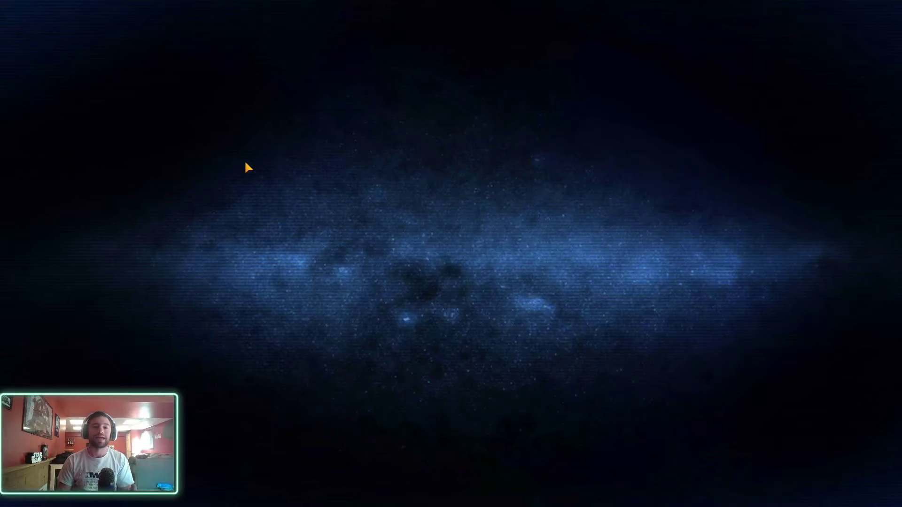
Look over the Tier IV and Tier V solo journeys again and leave the Journey Guide.
scroll(695, 391, down, 5)
scroll(693, 384, down, 2)
scroll(568, 383, up, 7)
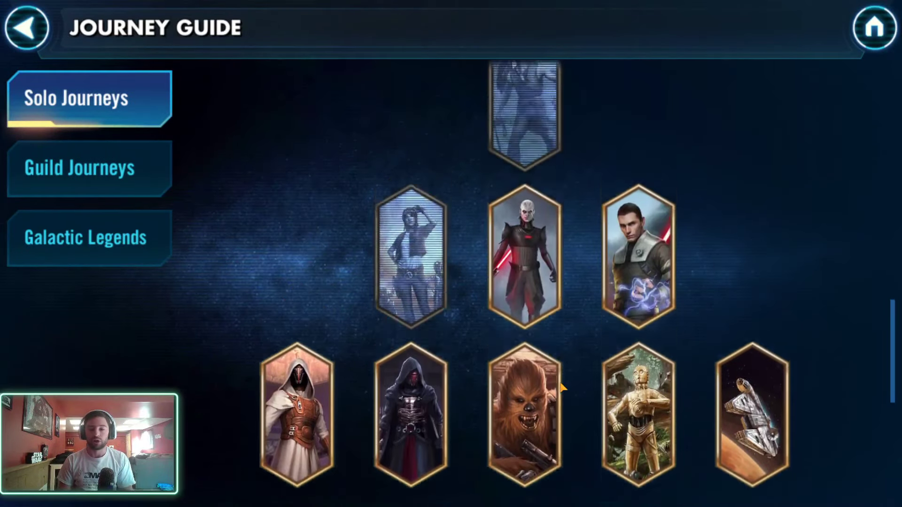
click(27, 27)
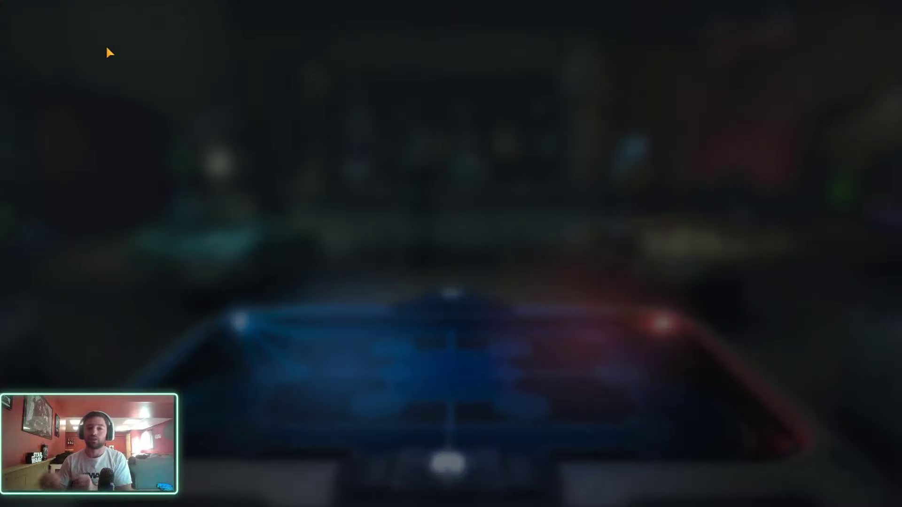